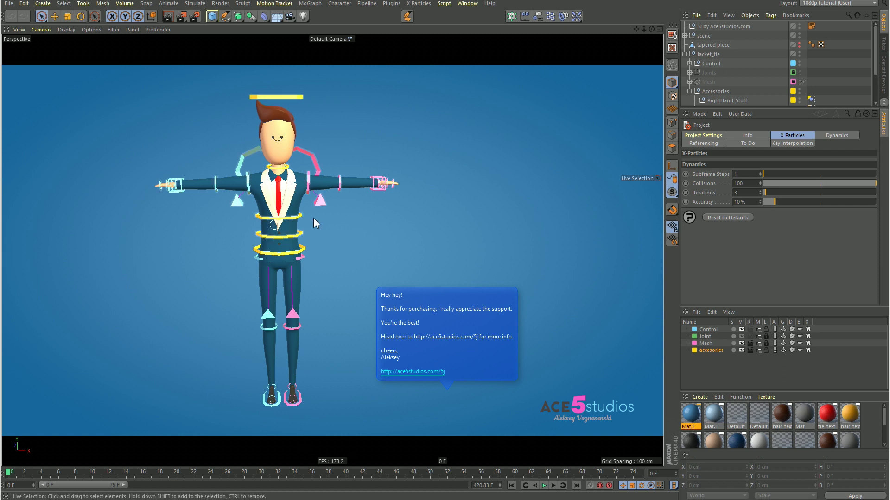
# Step: Unlock the Joint and Mesh layers and make the joints visible in the viewport
pyautogui.click(764, 336)
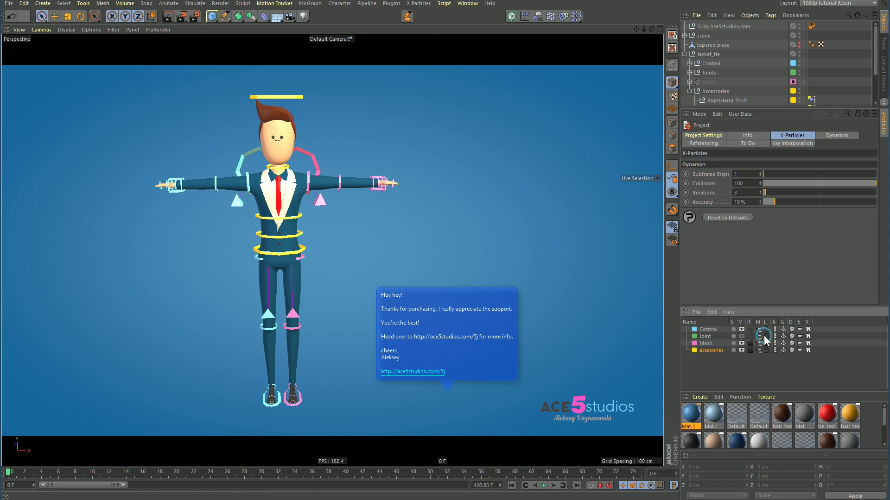
pyautogui.click(765, 343)
pyautogui.click(741, 337)
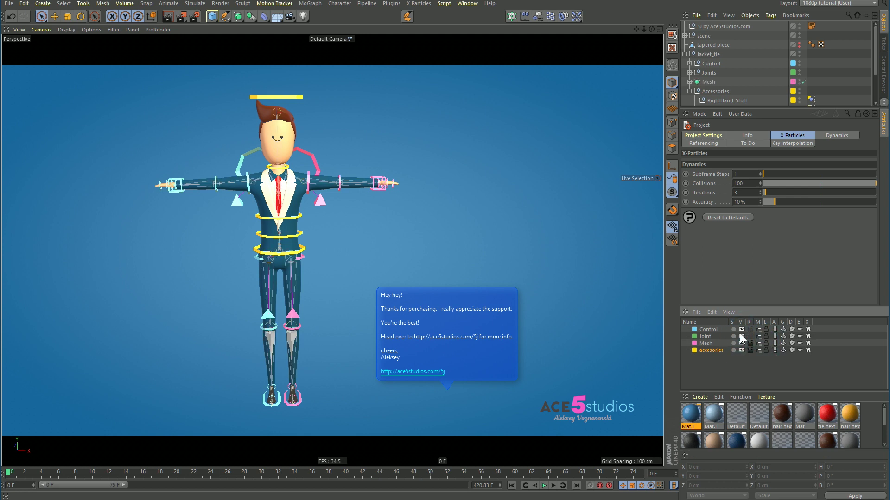
# Step: Select the whole Jacket_tie hierarchy and unfreeze all its transformations
pyautogui.click(707, 55)
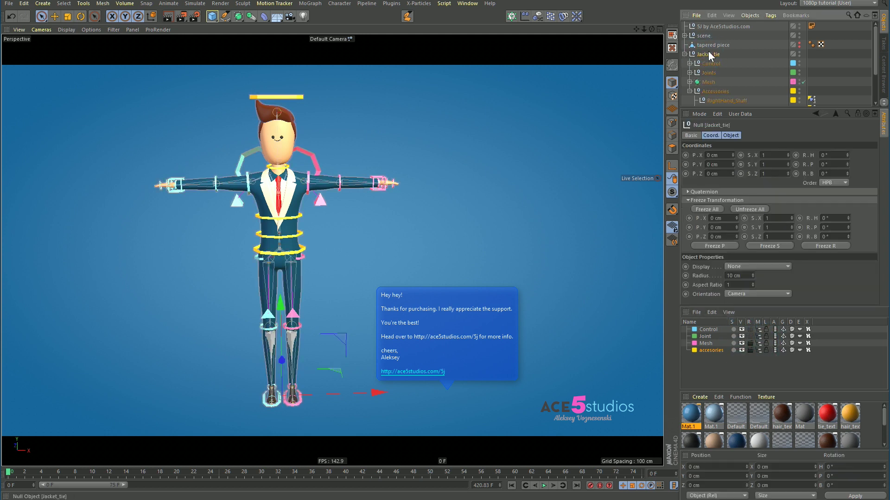
pyautogui.middleClick(712, 54)
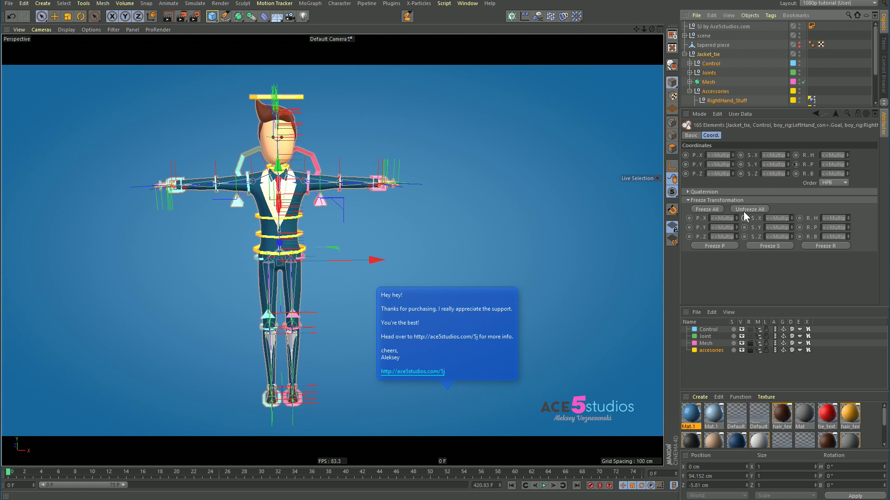
pyautogui.click(759, 208)
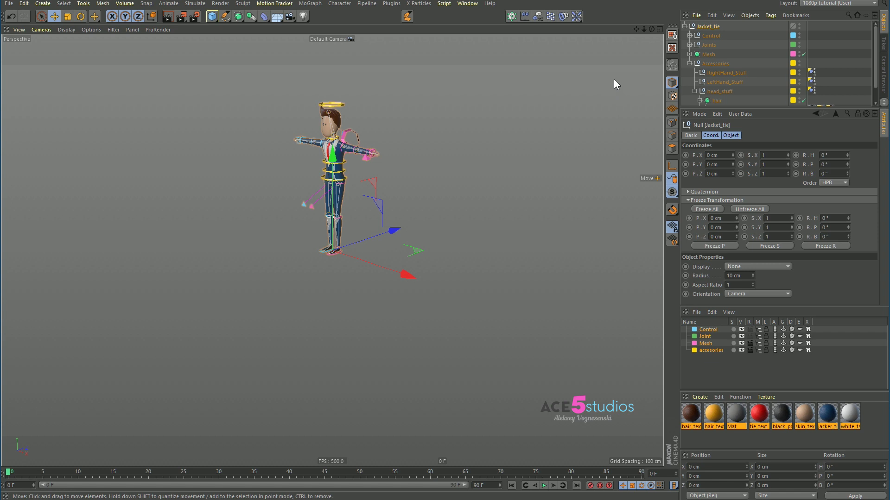
# Step: Delete the Mesh, Accessories and Control groups, leaving only Jacket_tie selected
pyautogui.click(706, 63)
pyautogui.press('Delete')
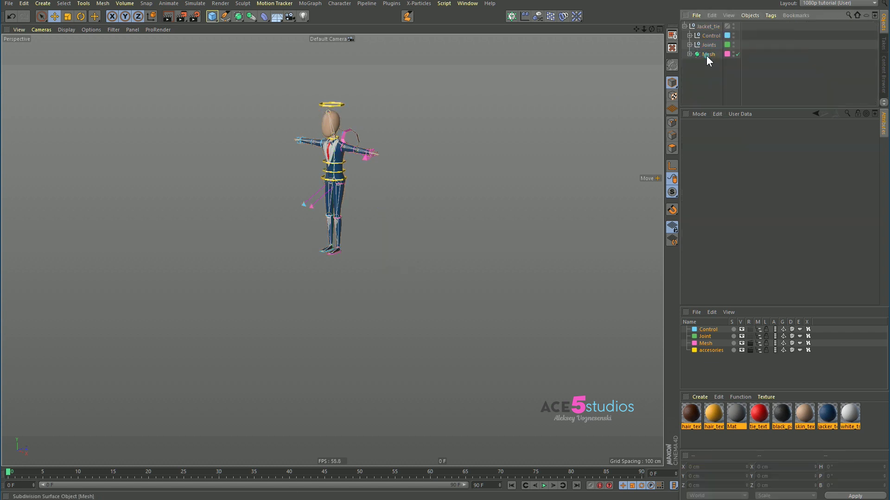
pyautogui.click(711, 36)
pyautogui.press('Delete')
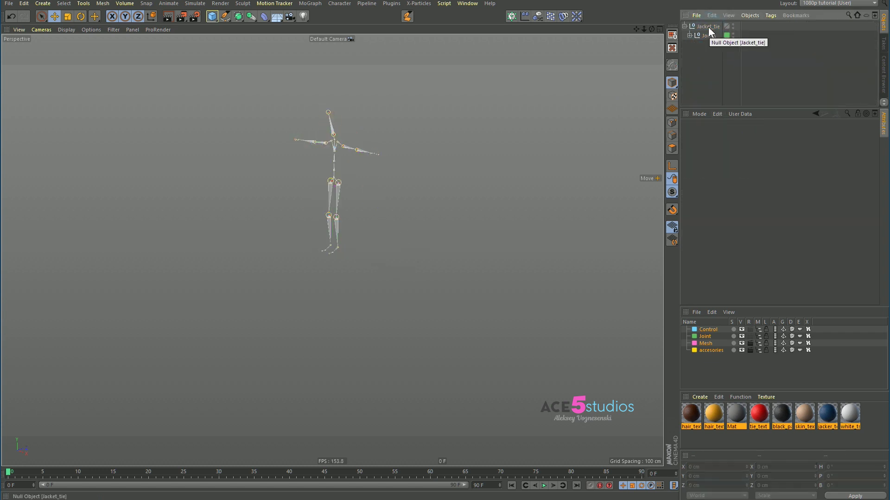
pyautogui.click(708, 27)
pyautogui.click(706, 28)
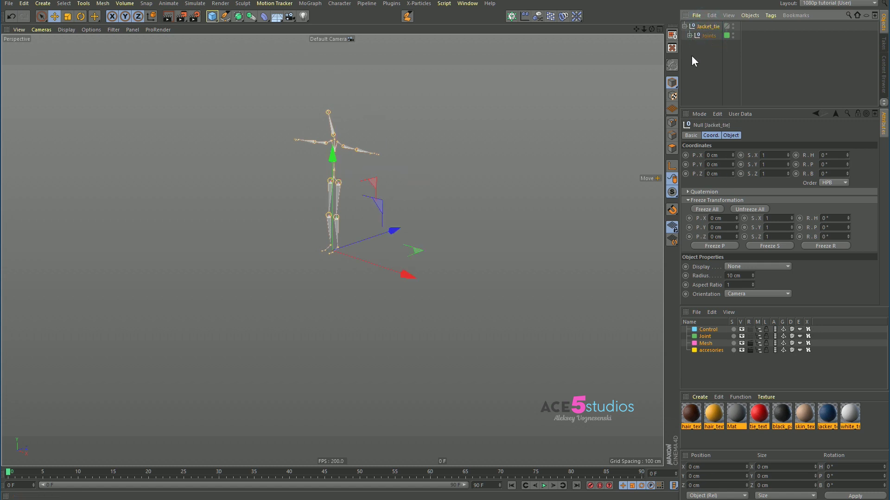
# Step: Export the skeleton as FBX named 'john suit mixamo' with FBX version 7.4 (2014)
pyautogui.click(9, 4)
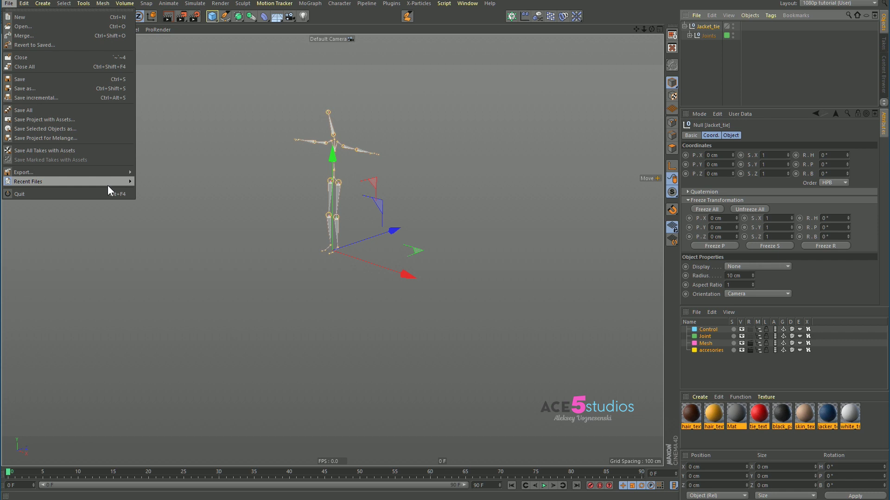
pyautogui.moveTo(107, 173)
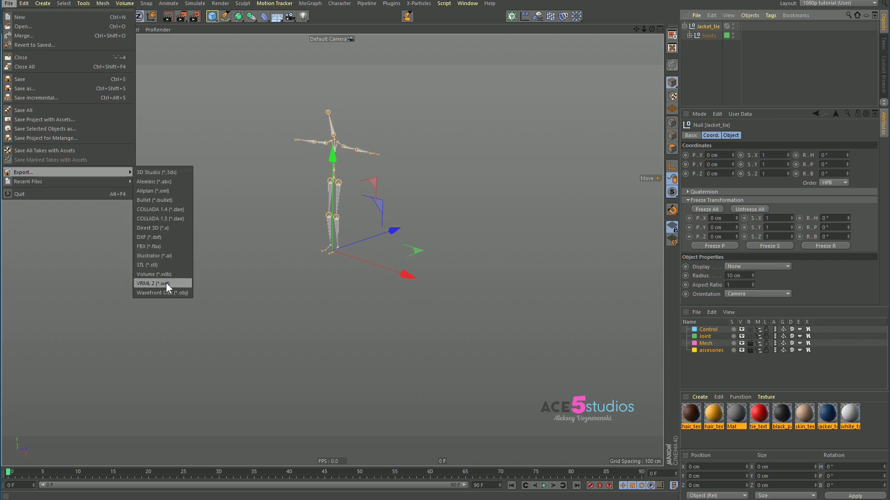
pyautogui.click(175, 246)
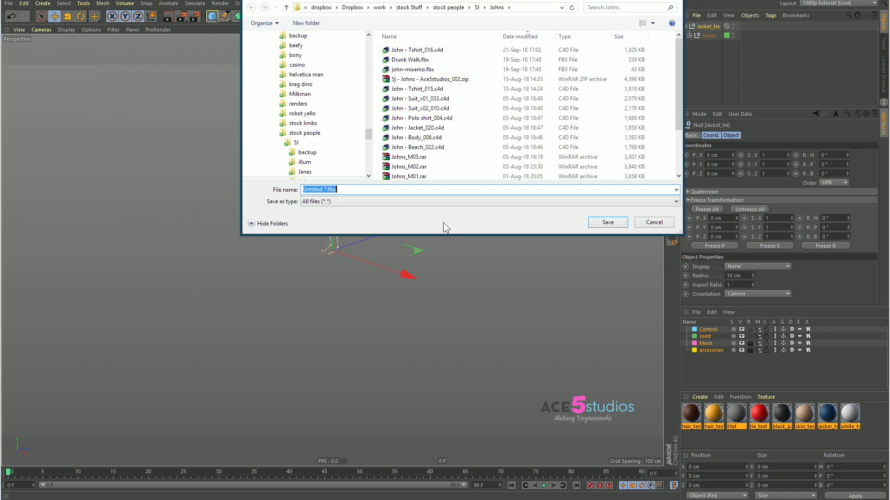
pyautogui.write('john suit mixamo')
pyautogui.press('Return')
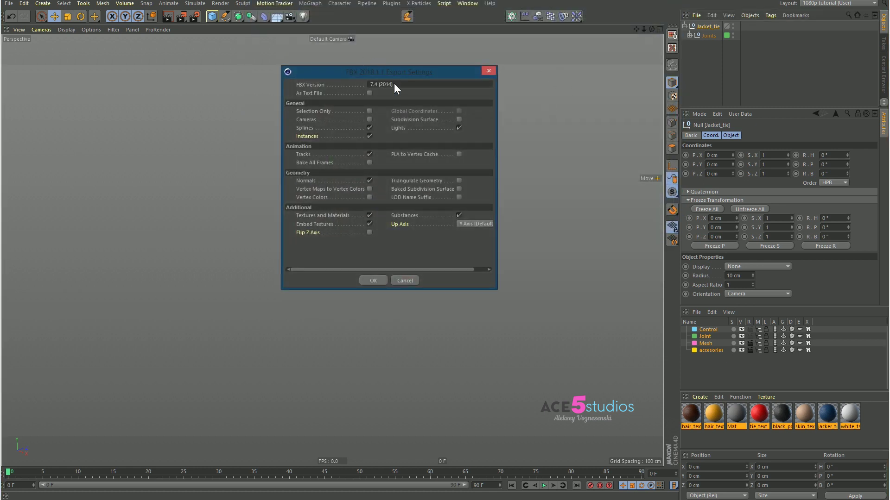
pyautogui.click(401, 85)
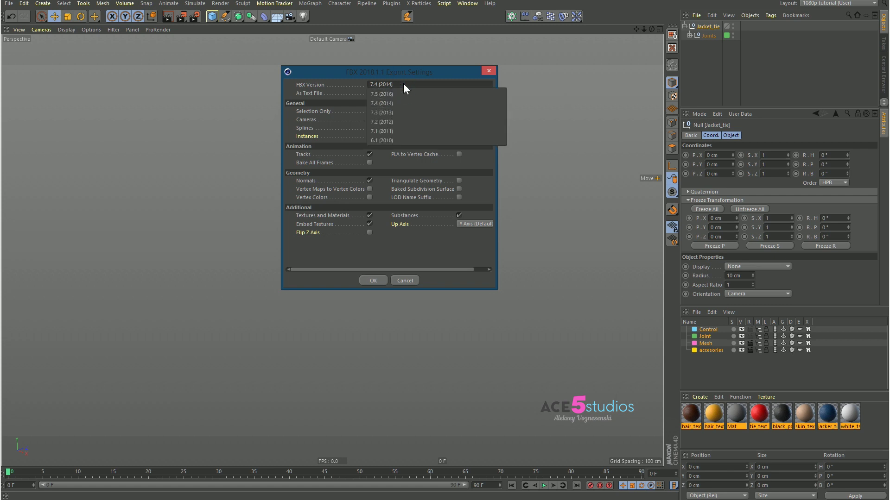
pyautogui.click(403, 85)
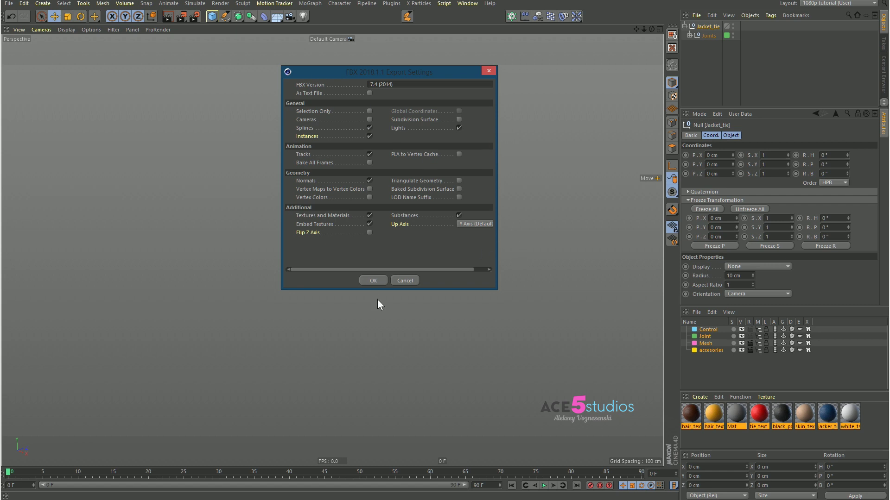
# Step: Confirm the FBX export and upload john suit mixamo.fbx to Mixamo's Auto-Rigger
pyautogui.click(377, 280)
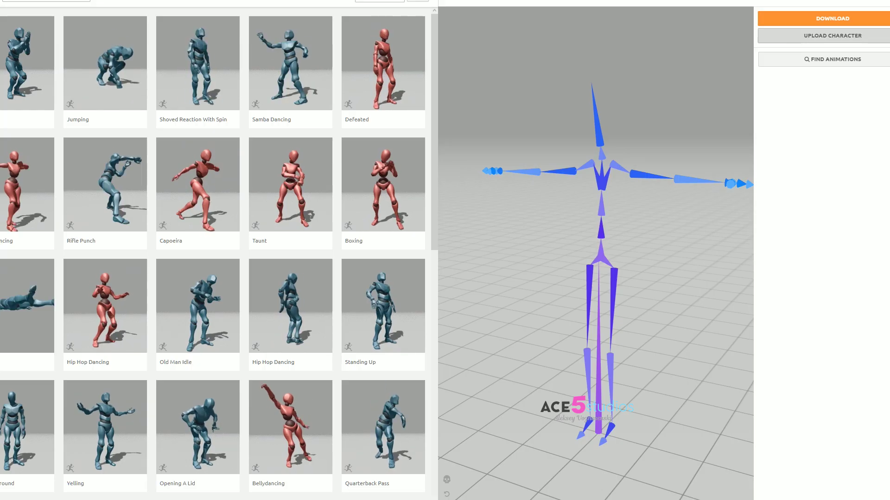
pyautogui.click(815, 36)
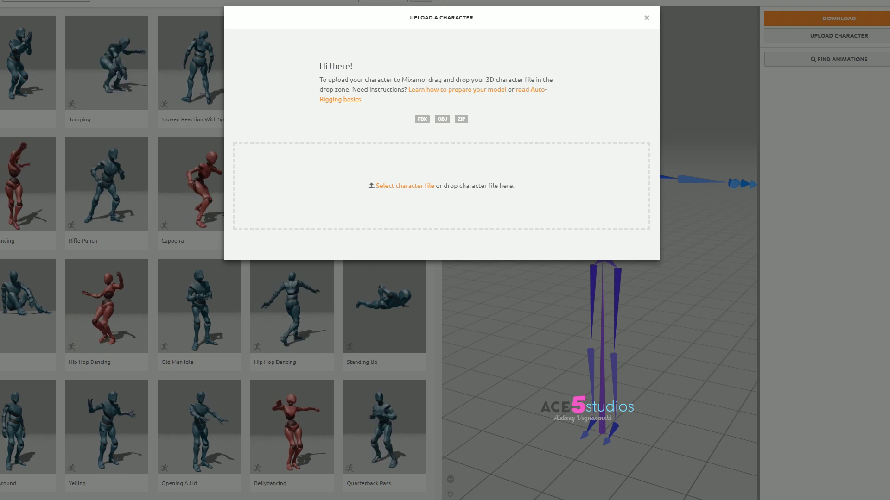
pyautogui.hotkey('alt', 'Tab')
pyautogui.click(57, 166)
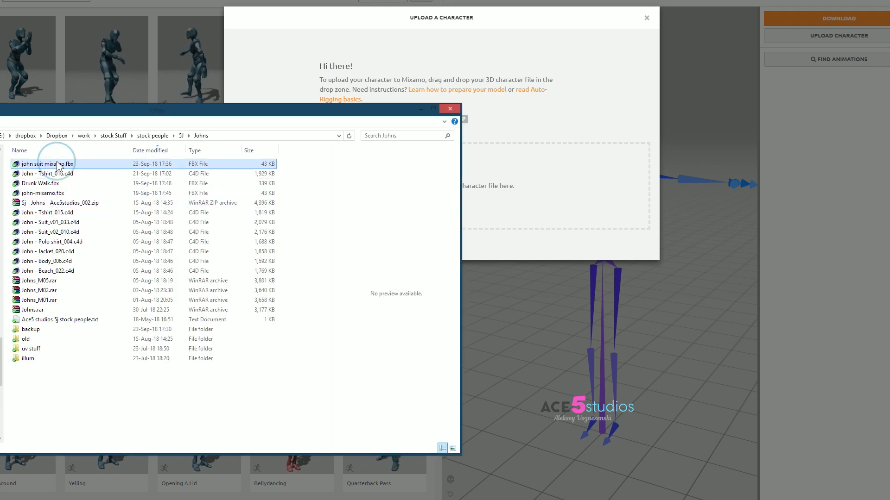
pyautogui.moveTo(223, 137); pyautogui.dragTo(545, 189)
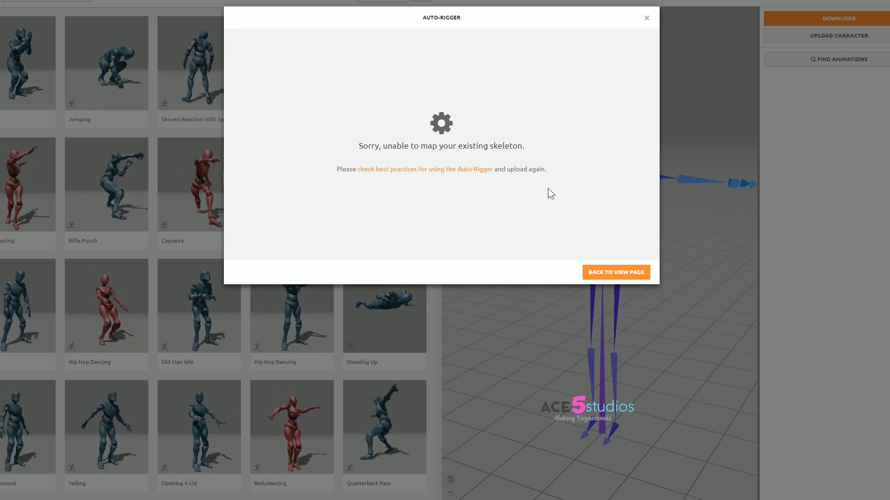
# Step: Dismiss the skeleton mapping error, re-upload the skeleton and accept the Auto-Rigger review
pyautogui.click(638, 274)
pyautogui.click(854, 37)
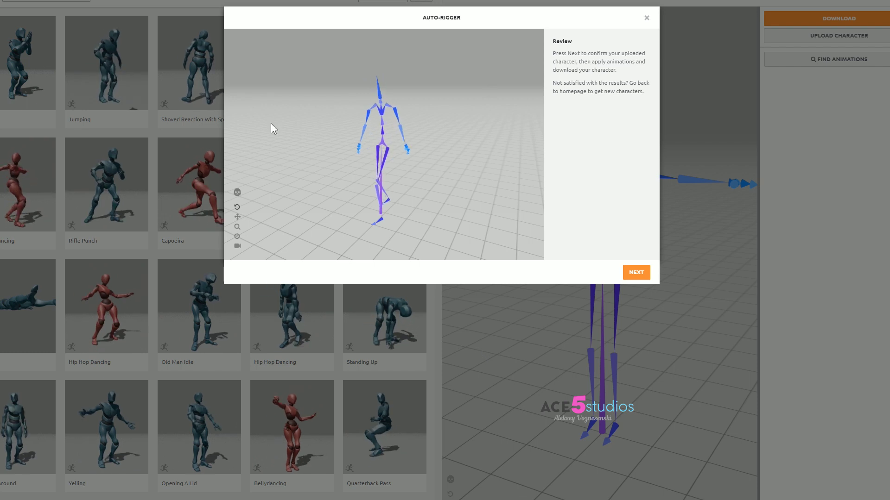
pyautogui.click(636, 278)
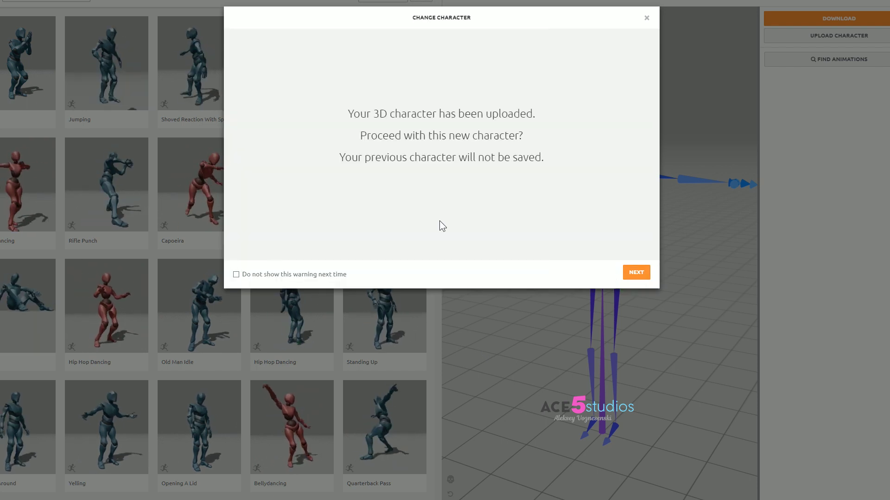
# Step: Confirm the character change, preview animations, and apply Quarterback Pass to the skeleton
pyautogui.click(643, 277)
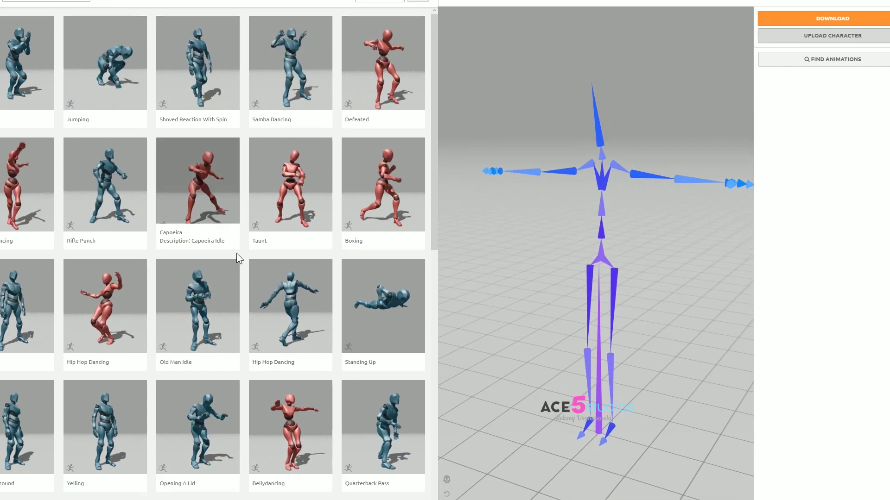
pyautogui.click(380, 305)
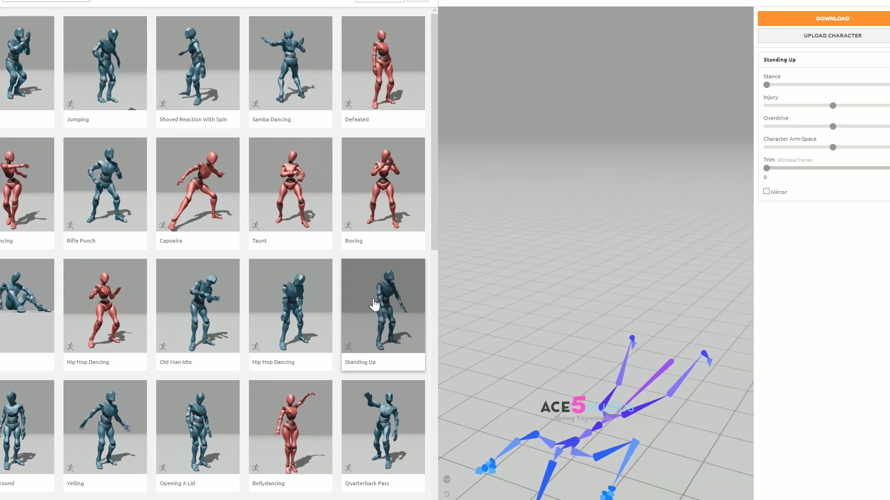
pyautogui.click(317, 308)
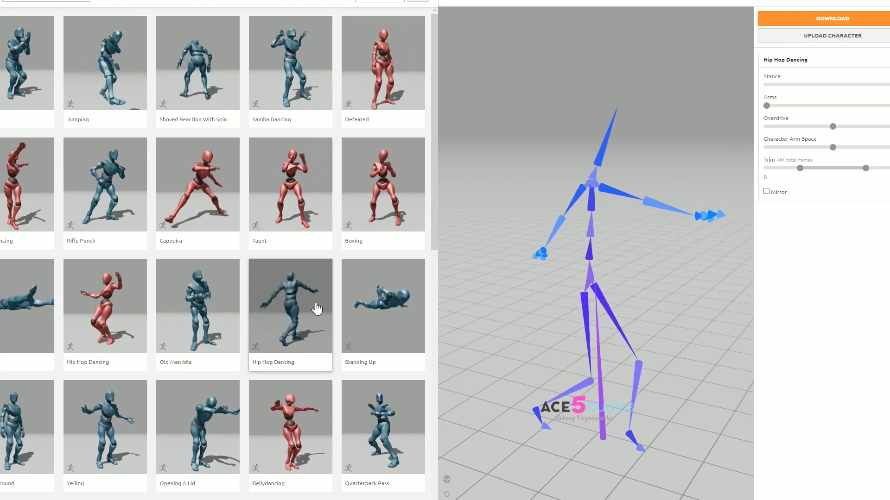
pyautogui.click(391, 446)
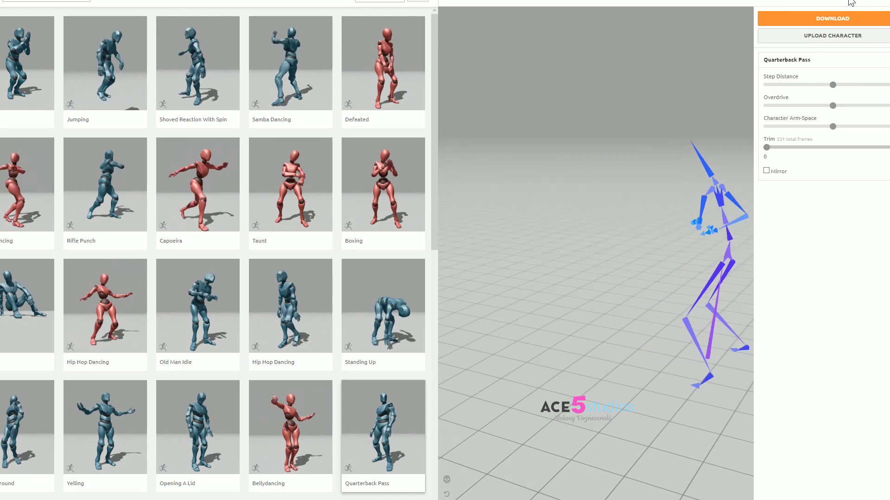
# Step: Download the animation as Quarterback Pass.fbx into the Johns folder
pyautogui.click(795, 18)
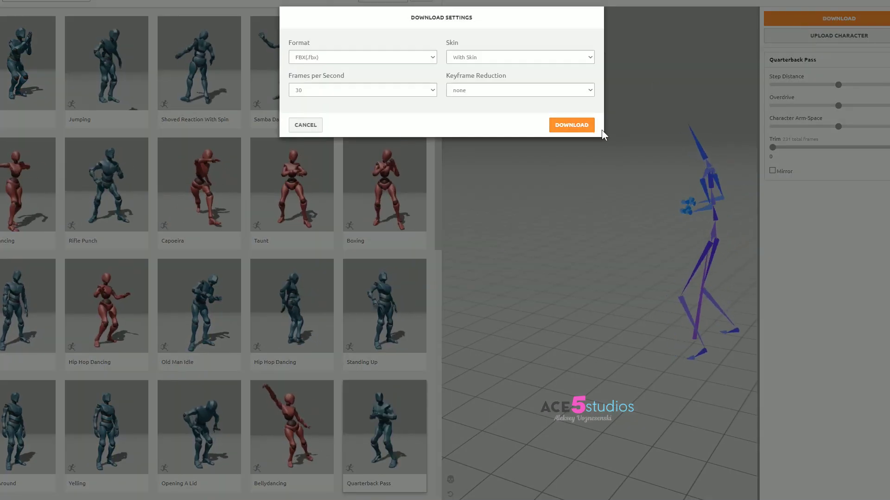
pyautogui.click(578, 126)
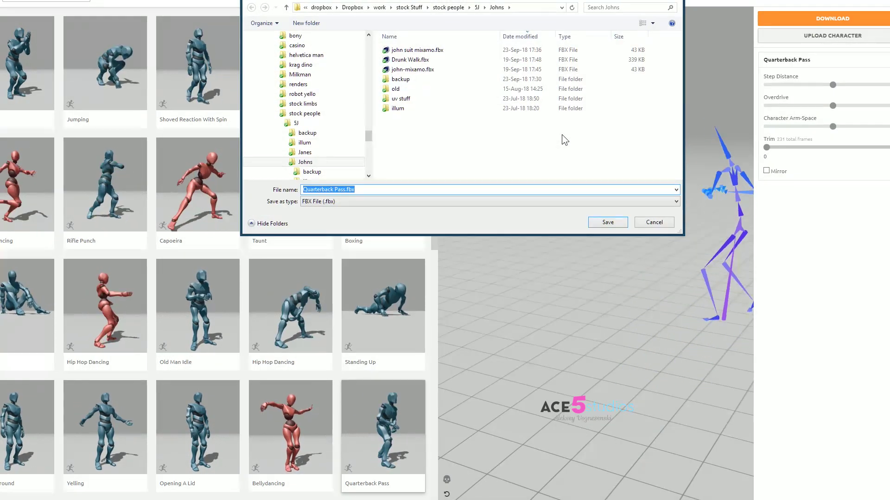
pyautogui.click(608, 222)
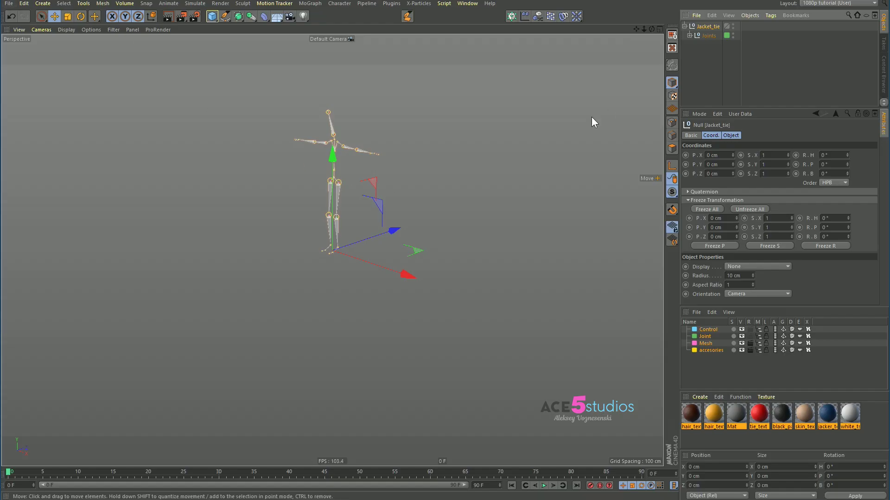
# Step: Switch to the 5J rig scene and merge in Quarterback Pass.fbx without reassigning takes
pyautogui.click(469, 3)
pyautogui.click(509, 252)
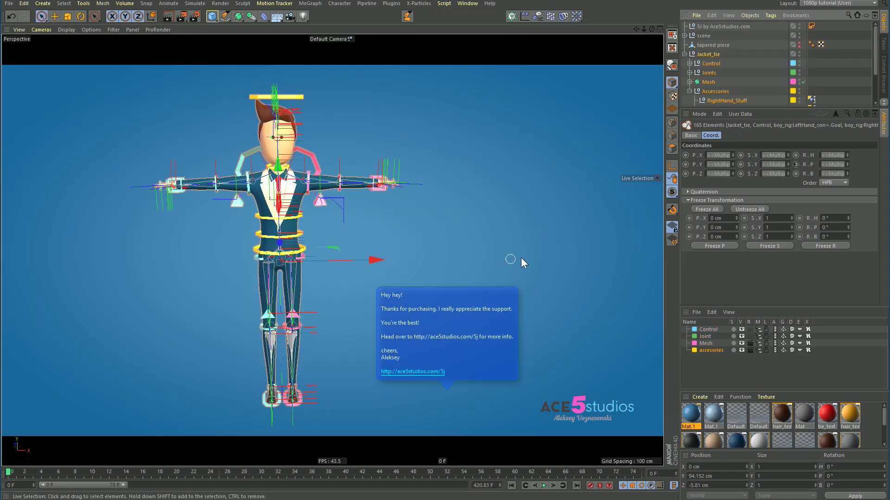
pyautogui.click(9, 3)
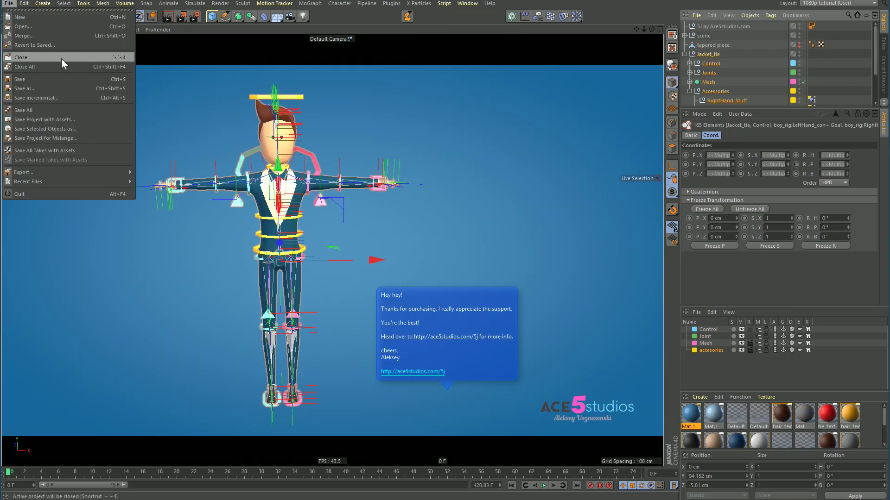
pyautogui.click(68, 42)
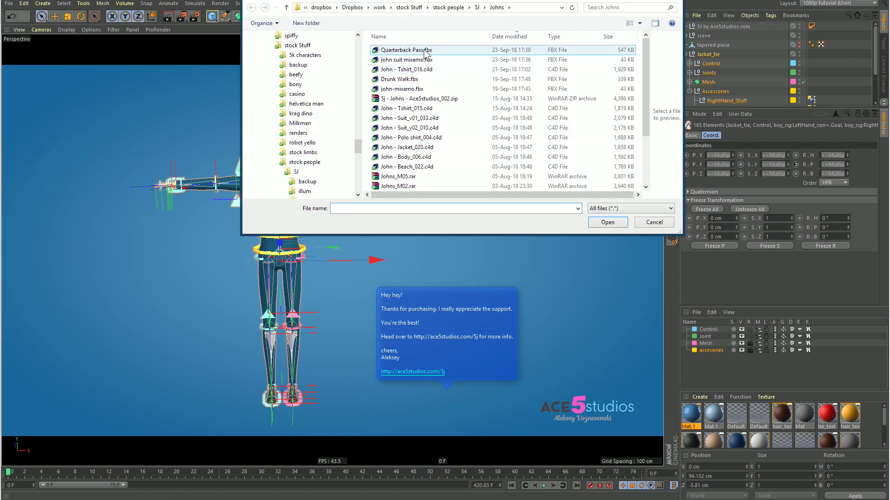
pyautogui.doubleClick(399, 50)
pyautogui.click(408, 153)
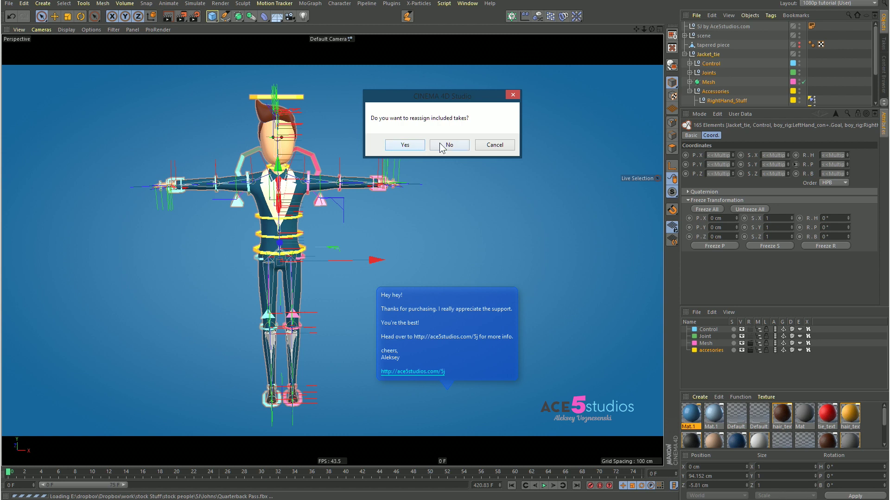
pyautogui.click(441, 145)
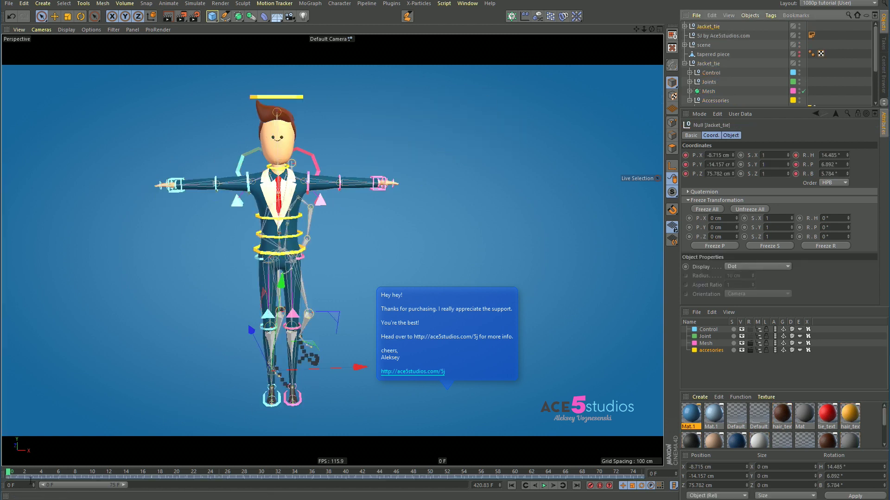
# Step: Scrub the animation and expand the timeline preview range to the full 0–420 frames
pyautogui.moveTo(14, 472); pyautogui.dragTo(656, 444)
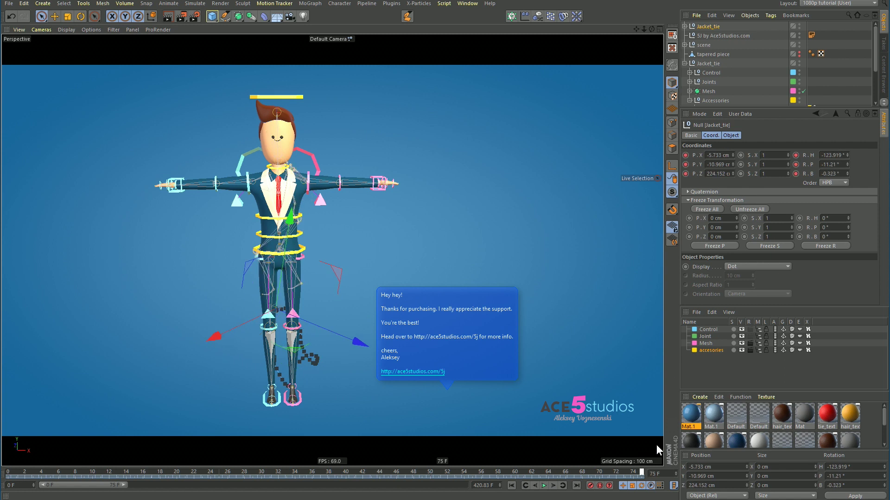
pyautogui.moveTo(125, 485); pyautogui.dragTo(211, 484)
pyautogui.doubleClick(133, 484)
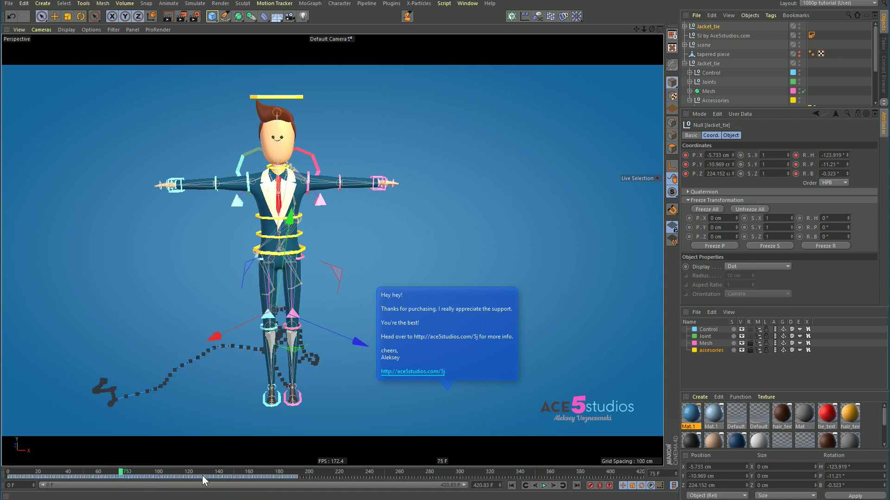
pyautogui.moveTo(126, 472)
pyautogui.mouseDown()
pyautogui.moveTo(245, 471)
pyautogui.moveTo(124, 474)
pyautogui.mouseUp()
pyautogui.press('F8')
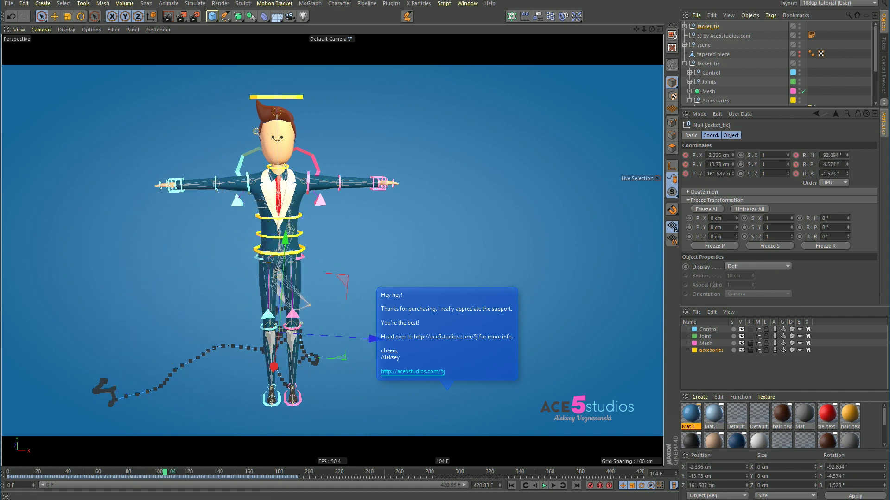
# Step: Add a Pose Morph tag to the merged Jacket_tie with Hierarchy enabled and Jacket_tie as target
pyautogui.click(707, 63)
pyautogui.rightClick(707, 63)
pyautogui.moveTo(752, 77)
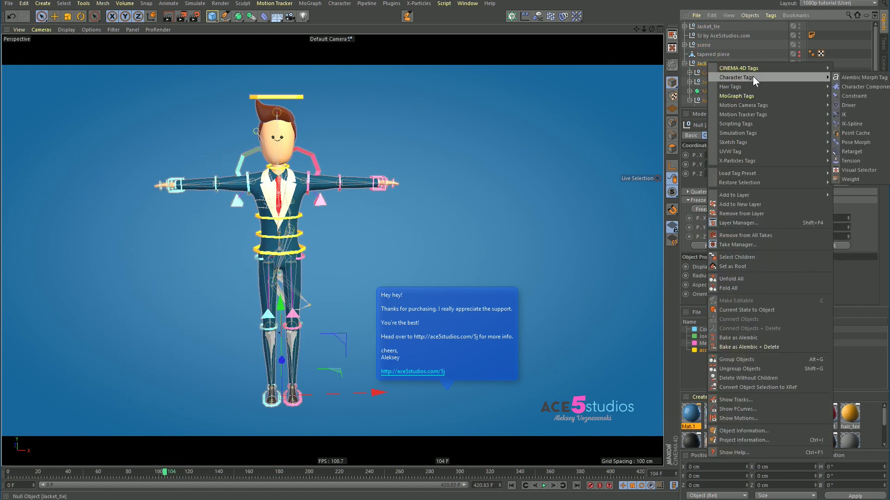
pyautogui.click(863, 144)
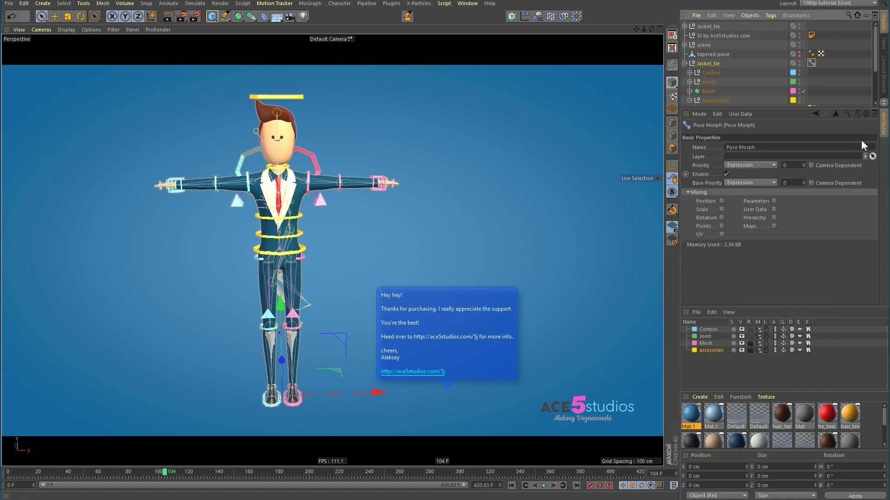
pyautogui.click(773, 218)
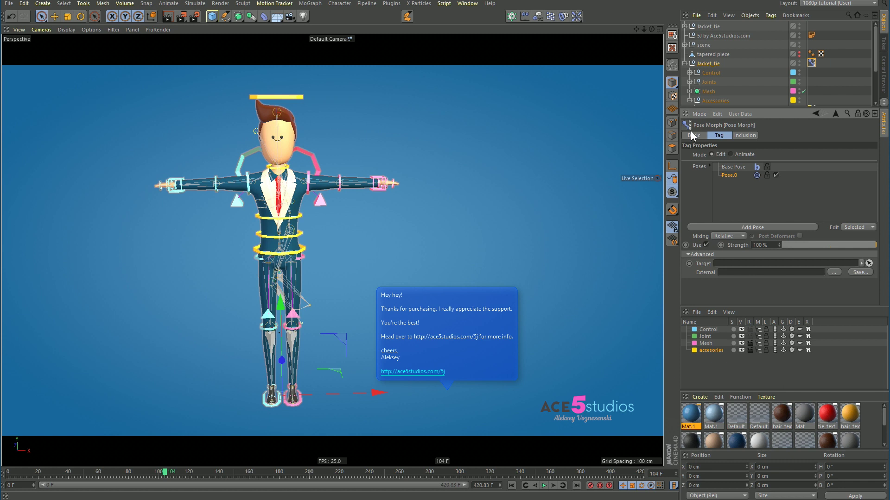
pyautogui.click(693, 135)
pyautogui.click(719, 136)
pyautogui.moveTo(706, 26); pyautogui.dragTo(732, 268)
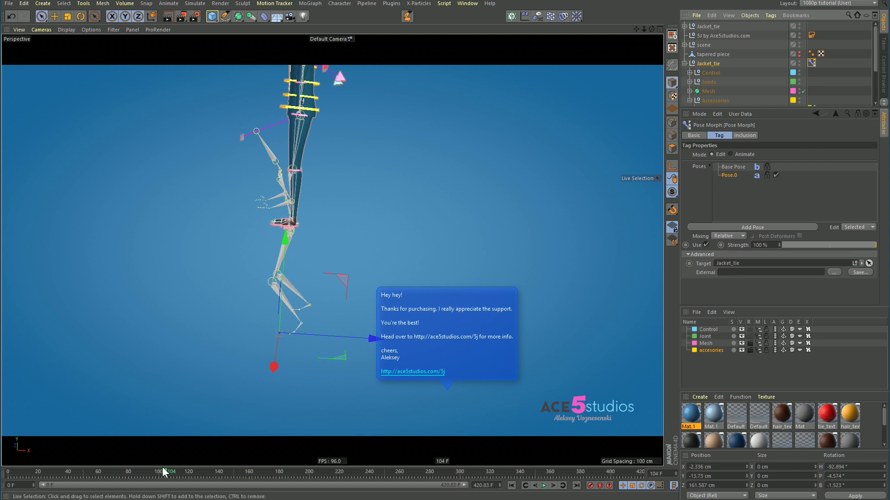
# Step: Delete the Control group and scrub the timeline to check the character's motion
pyautogui.moveTo(162, 467); pyautogui.dragTo(8, 469)
pyautogui.click(710, 75)
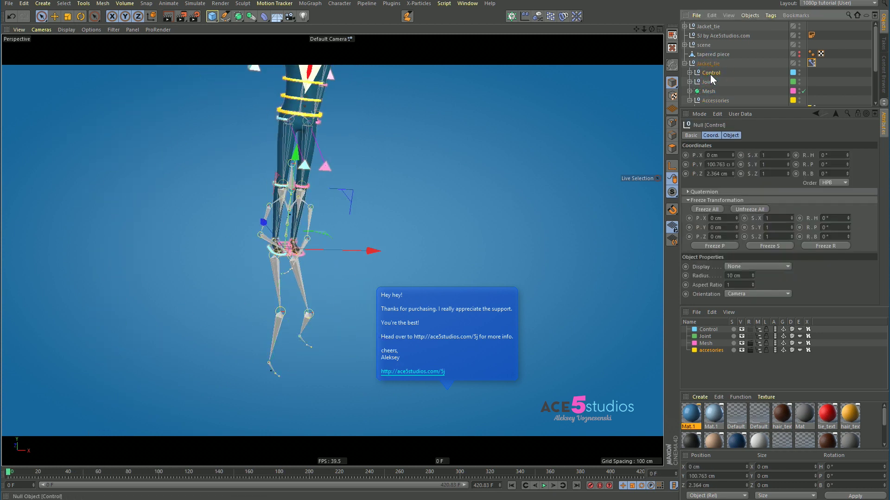
pyautogui.press('Delete')
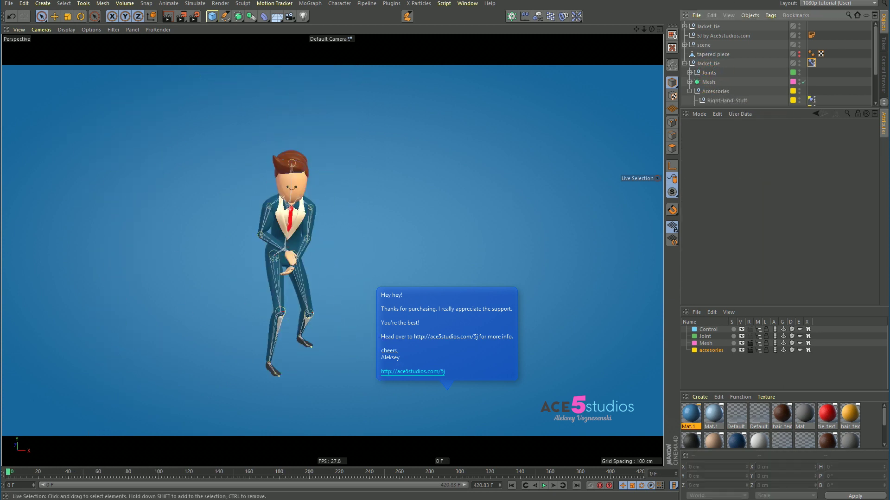
pyautogui.moveTo(23, 475); pyautogui.dragTo(168, 470)
# Step: Hide joints via the viewport Filter menu and preview the animation through frame 111
pyautogui.click(113, 30)
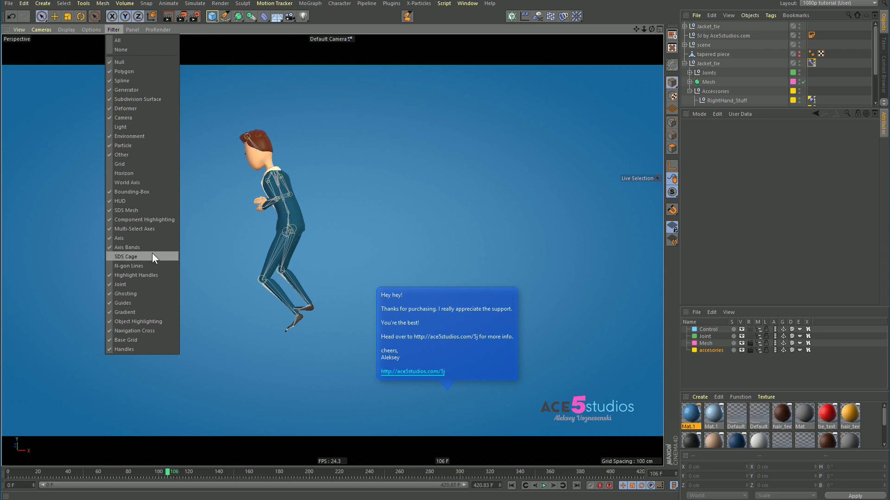
pyautogui.click(141, 285)
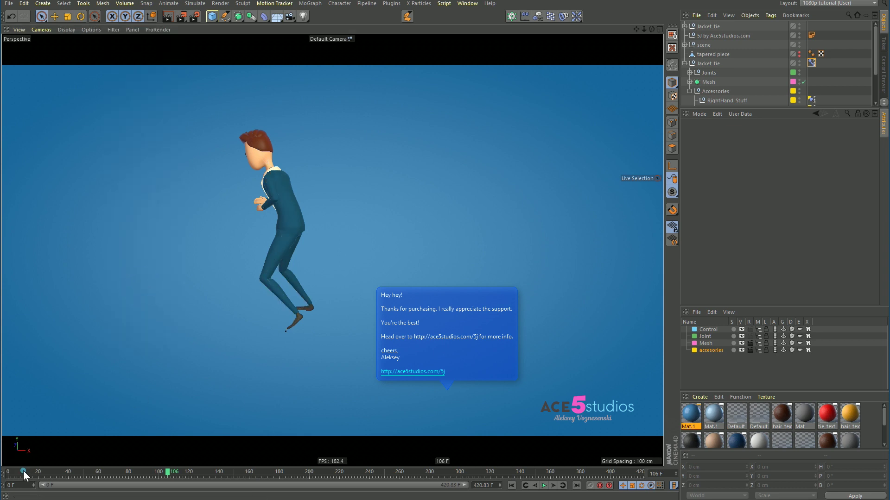
pyautogui.moveTo(23, 471); pyautogui.dragTo(185, 488)
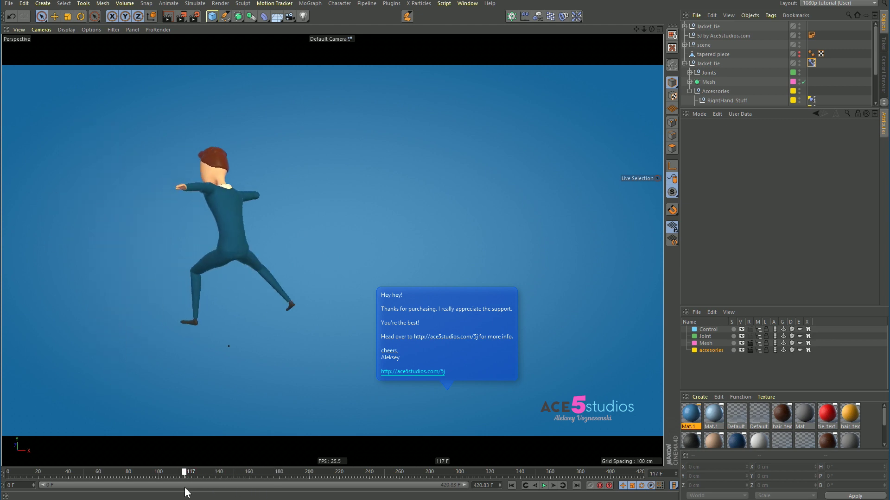
pyautogui.keyDown('alt'); pyautogui.moveTo(361, 277); pyautogui.dragTo(602, 227, button='middle'); pyautogui.keyUp('alt')
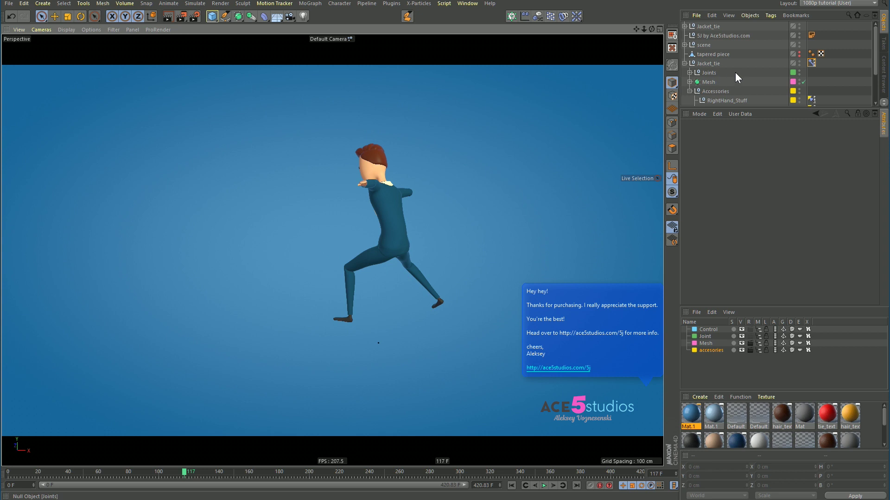
# Step: Undo the Control group deletion and expand the group to inspect its contents
pyautogui.hotkey('ctrl', 'z')
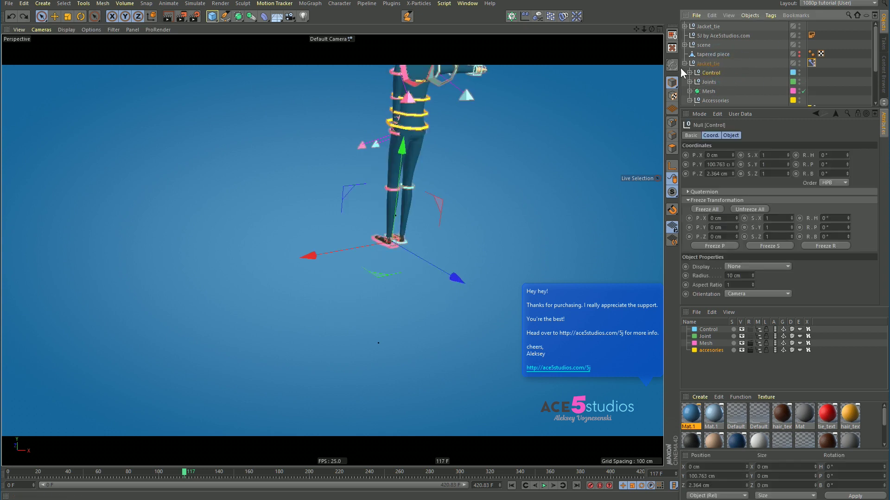
pyautogui.click(690, 73)
pyautogui.scroll(-3, 813, 77)
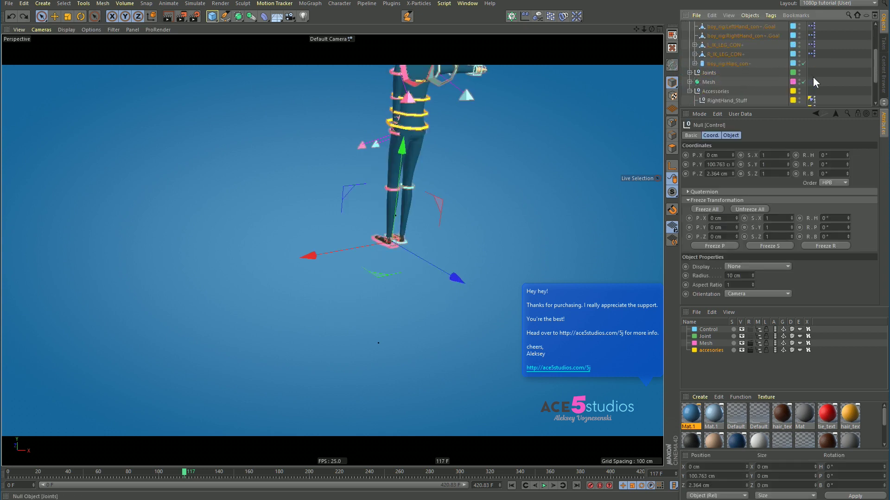
pyautogui.scroll(5, 812, 77)
pyautogui.click(690, 73)
# Step: Select all the constraint tags in the Joints hierarchy, then collapse Joints
pyautogui.click(689, 82)
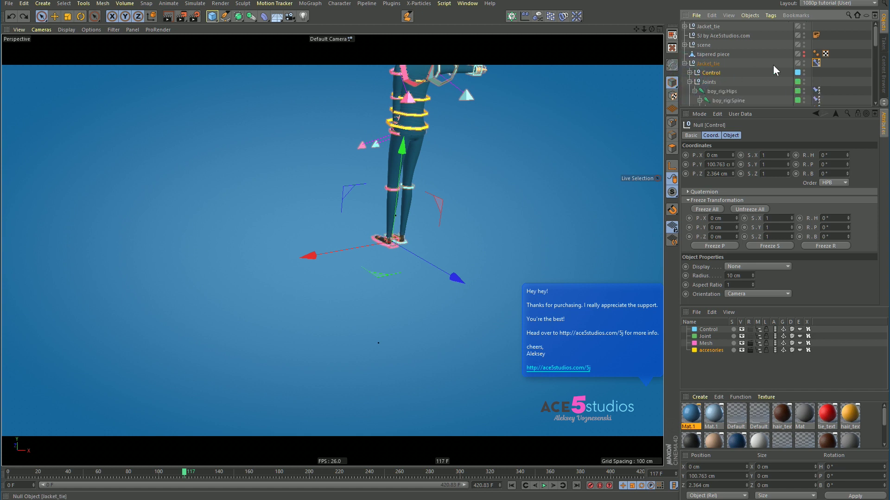
pyautogui.scroll(-4, 773, 68)
pyautogui.click(815, 35)
pyautogui.scroll(-3, 816, 35)
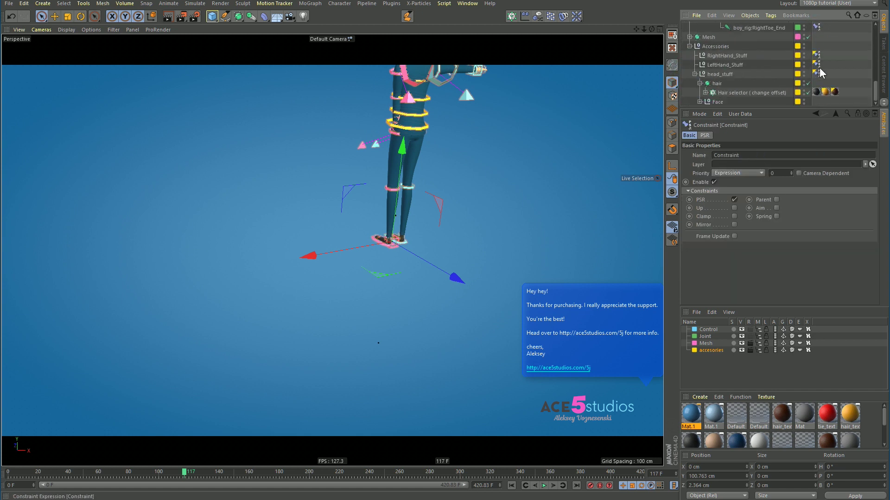
pyautogui.scroll(2, 818, 71)
pyautogui.keyDown('shift'); pyautogui.click(817, 80); pyautogui.keyUp('shift')
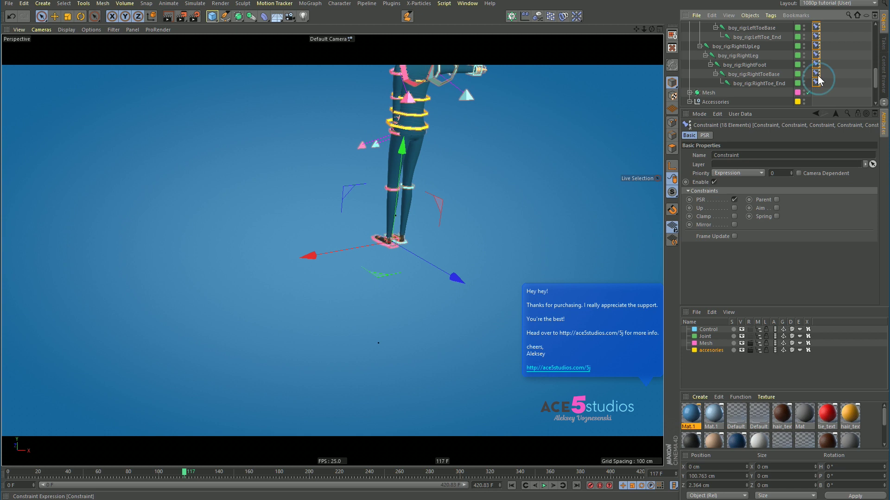
pyautogui.scroll(5, 820, 81)
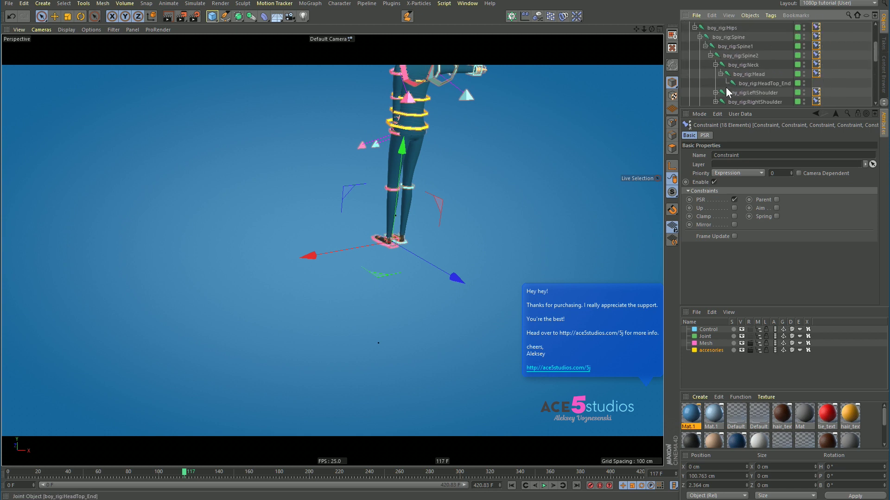
pyautogui.scroll(4, 726, 92)
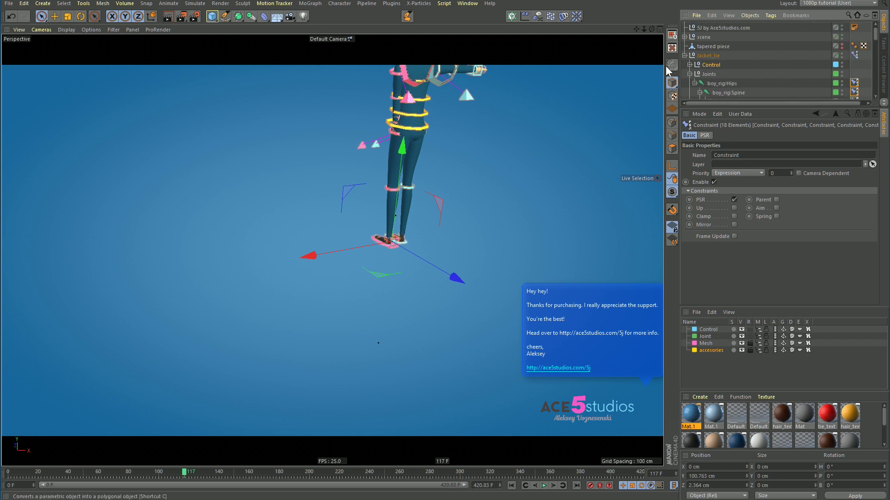
pyautogui.click(689, 73)
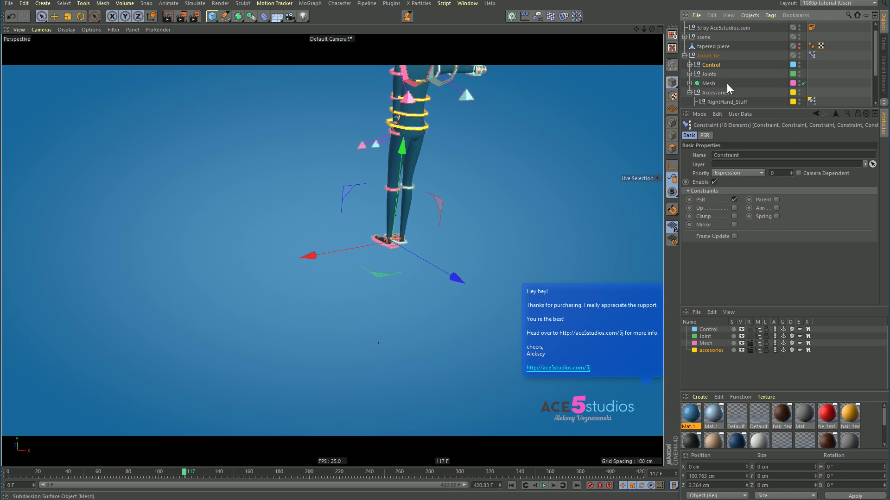
# Step: Delete the Control group and scrub the animation forward to frame 244
pyautogui.click(742, 64)
pyautogui.press('Delete')
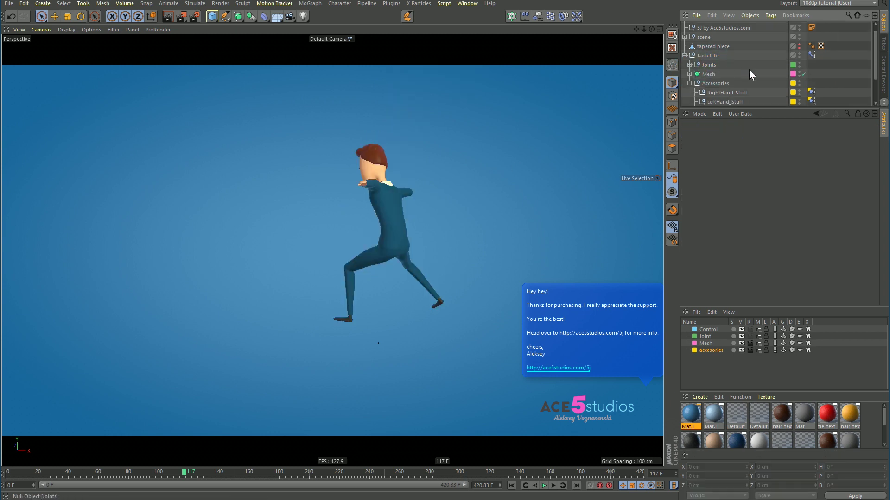
pyautogui.moveTo(198, 472); pyautogui.dragTo(222, 469)
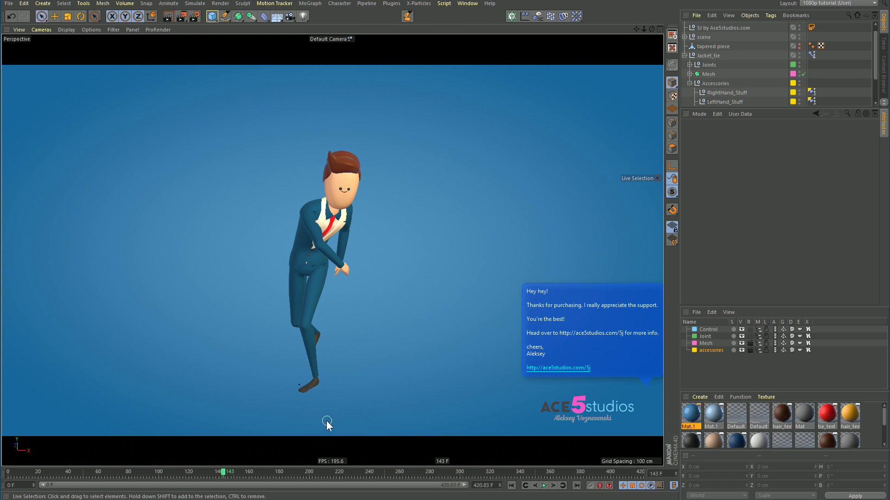